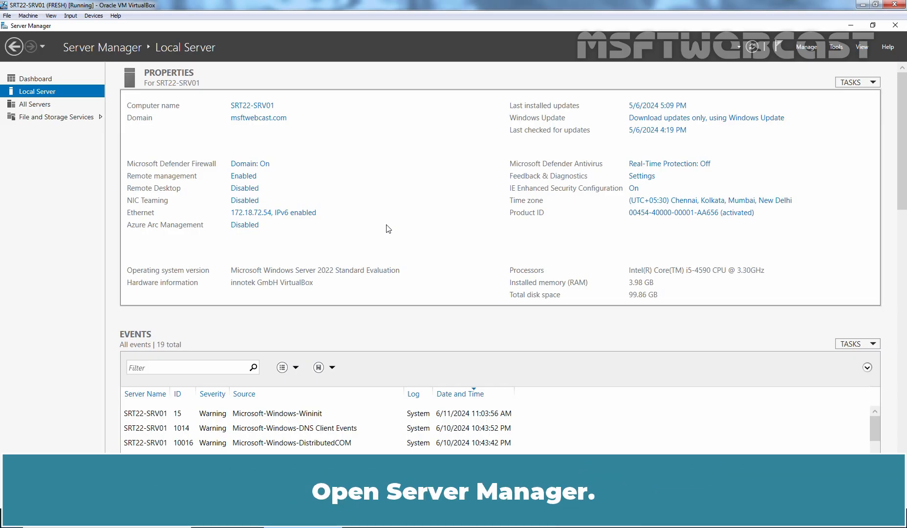
Start the Add Roles and Features wizard and choose a Remote Desktop Services installation
click(806, 47)
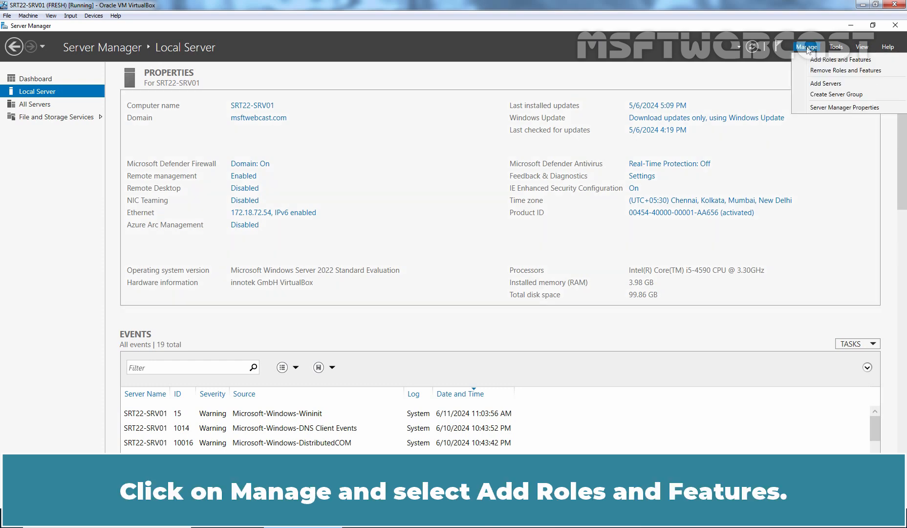
click(836, 59)
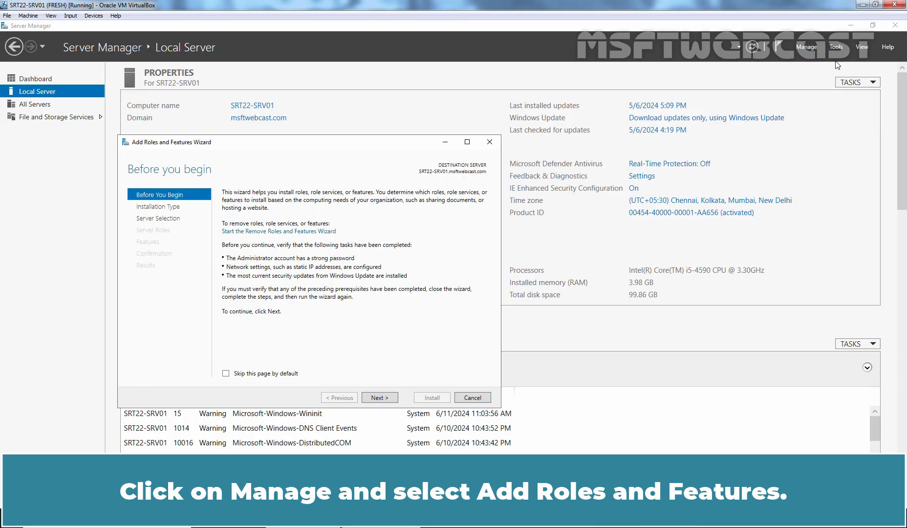
click(379, 398)
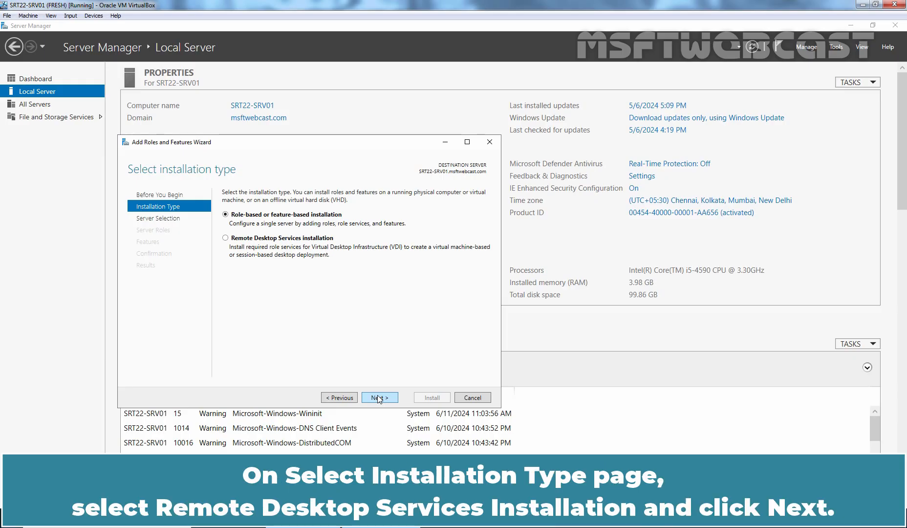
click(269, 238)
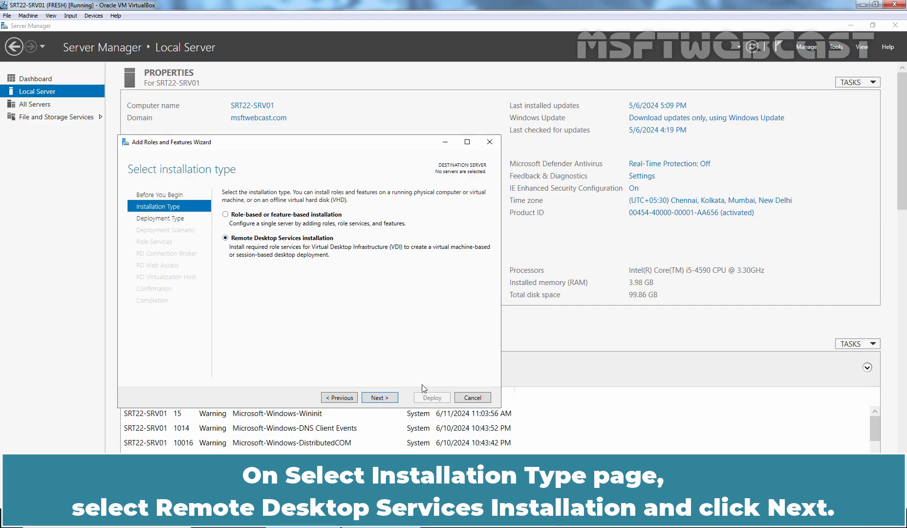
click(379, 398)
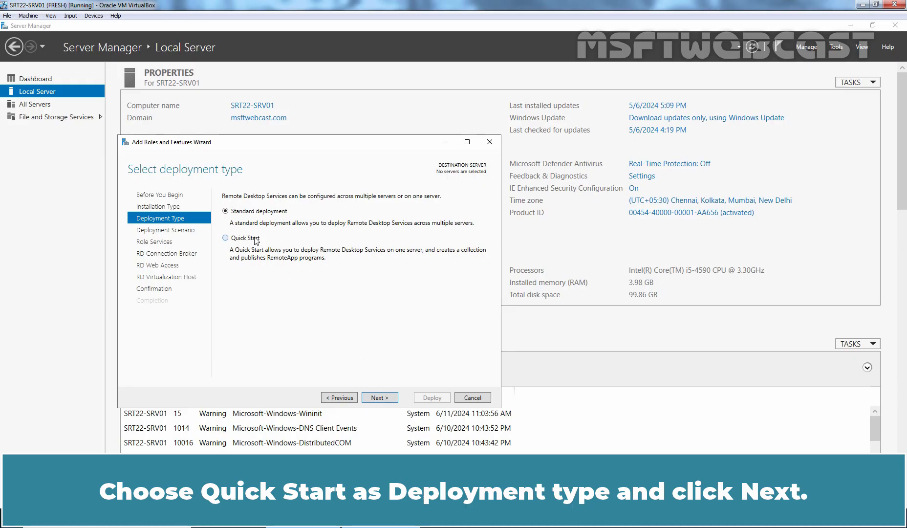
Choose a Quick Start, session-based desktop deployment targeting the local server SRT22-SRV01
click(255, 238)
click(380, 397)
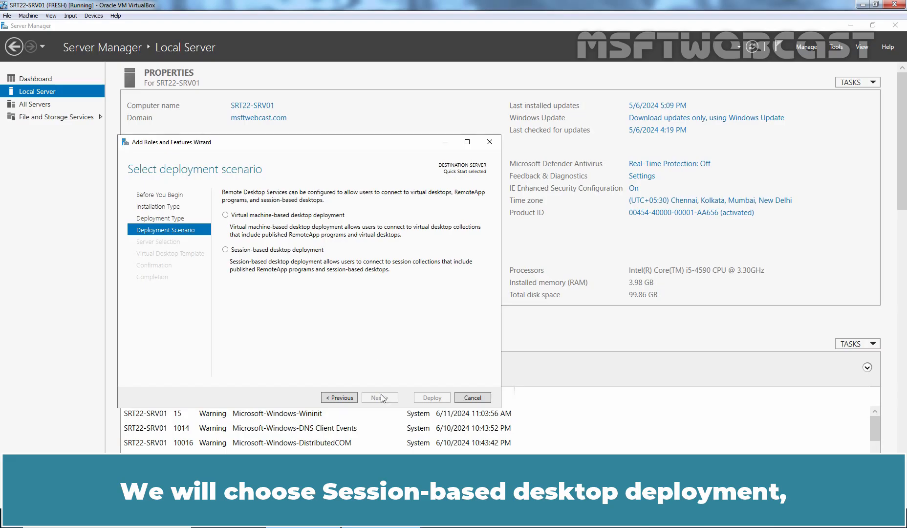
click(309, 255)
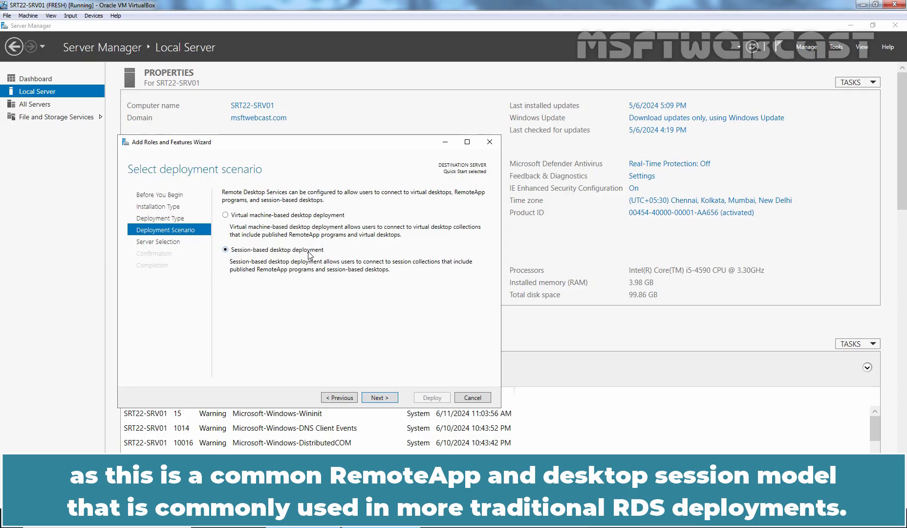
click(376, 396)
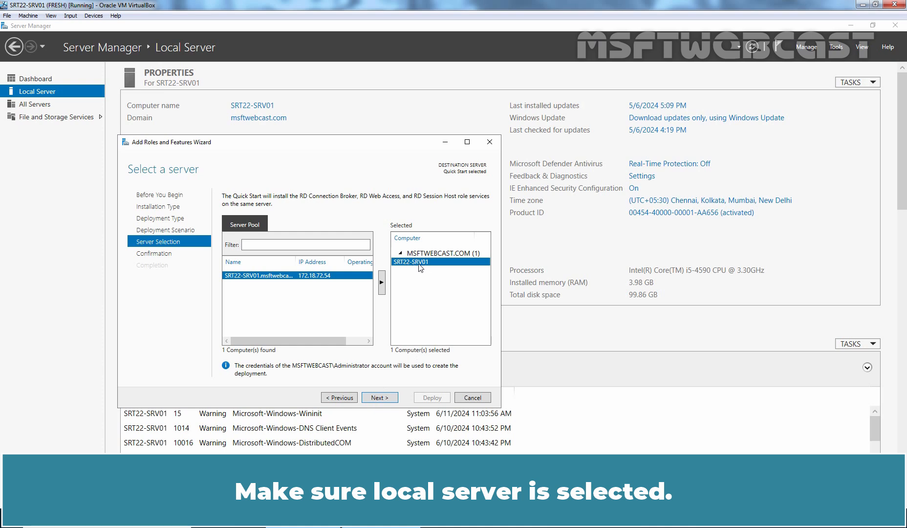
Allow automatic restart and deploy RD Connection Broker, RD Web Access and RD Session Host
click(376, 398)
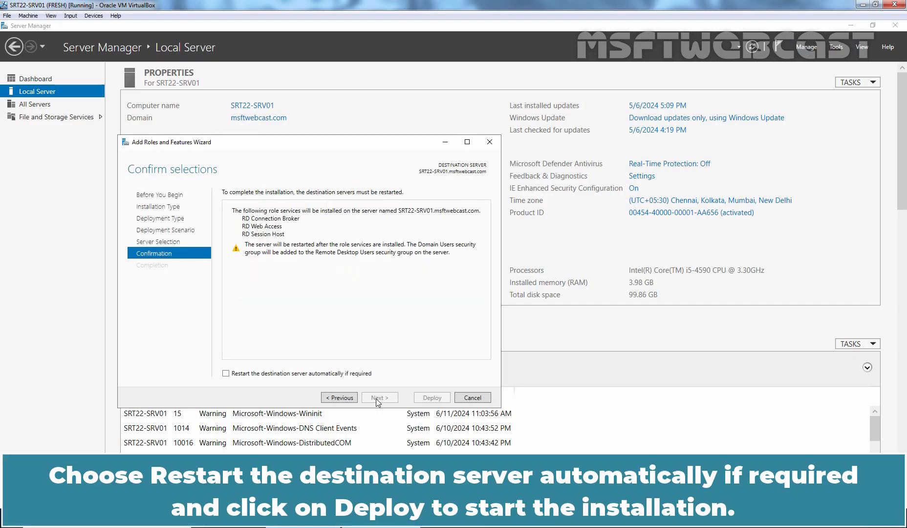
click(309, 374)
click(433, 398)
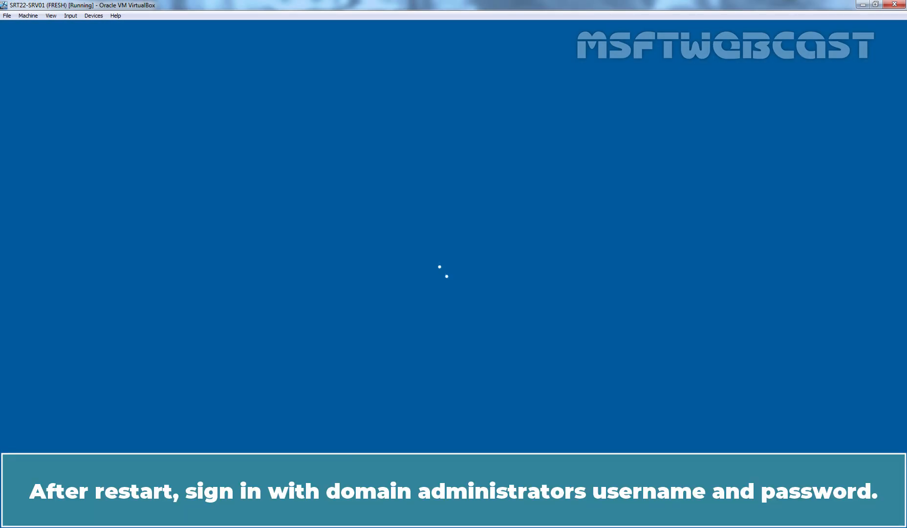
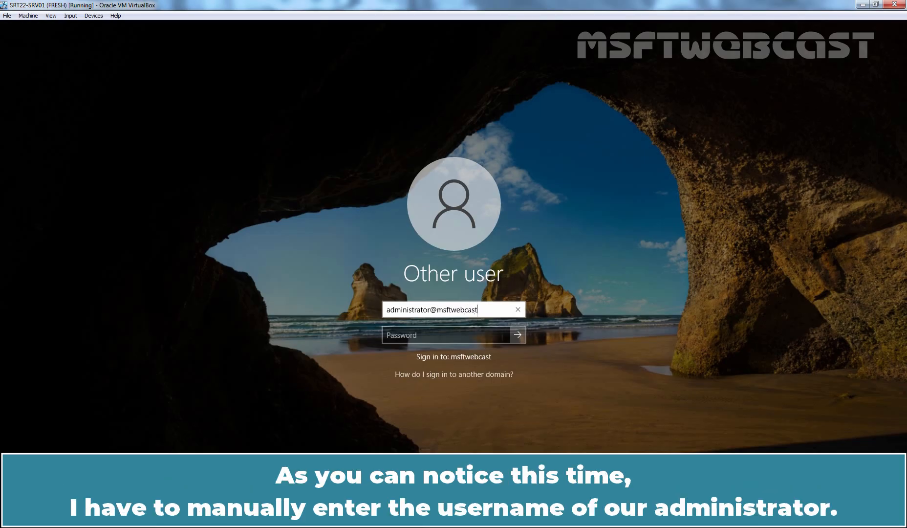
Sign back in with the domain administrator's sign-in name and password
key(Tab)
text(******)
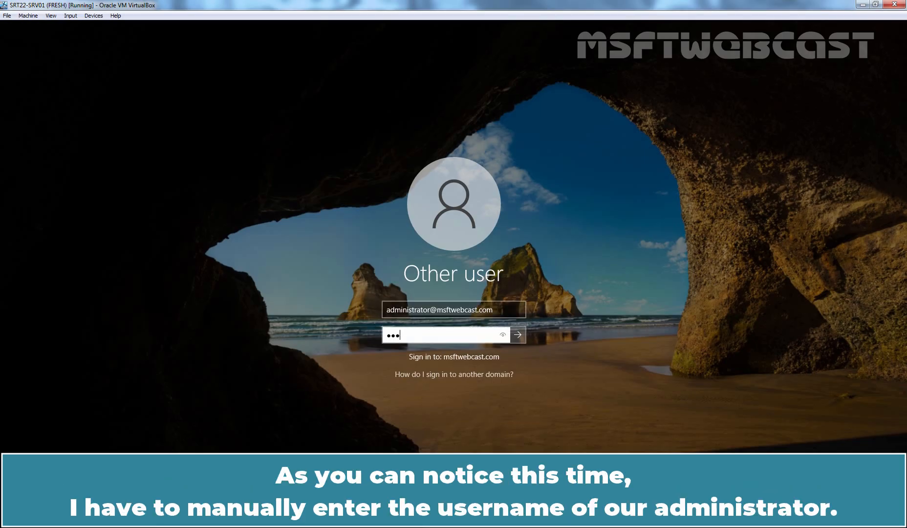
text(***)
key(Return)
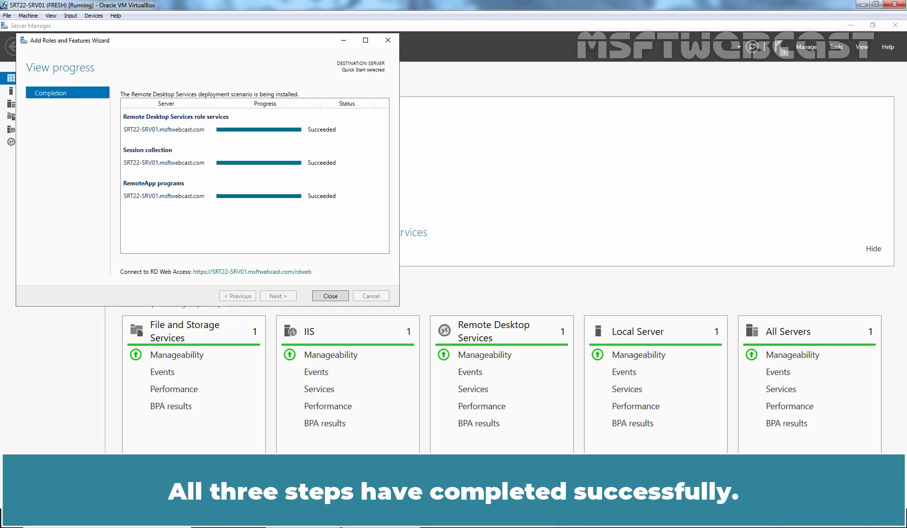
Close the wizard and view QuickSessionCollection with its Calculator, Paint and WordPad RemoteApps
click(332, 295)
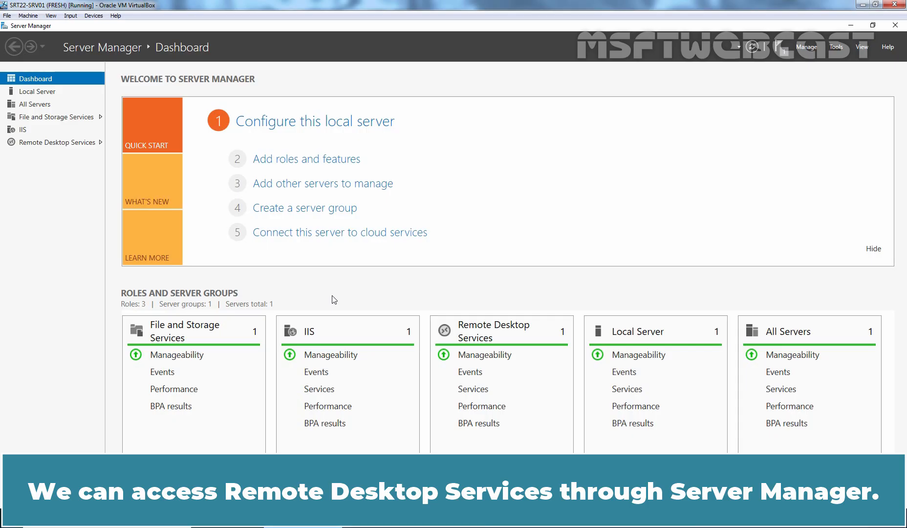
click(53, 145)
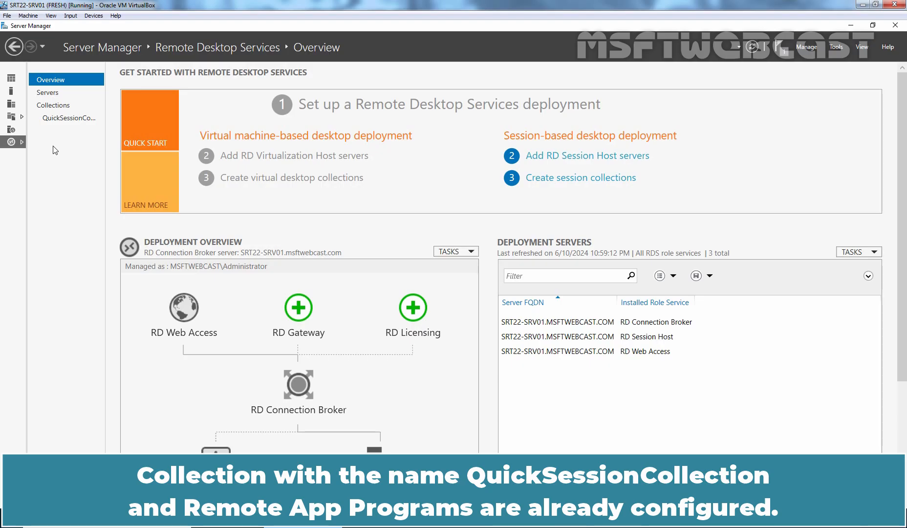
click(68, 119)
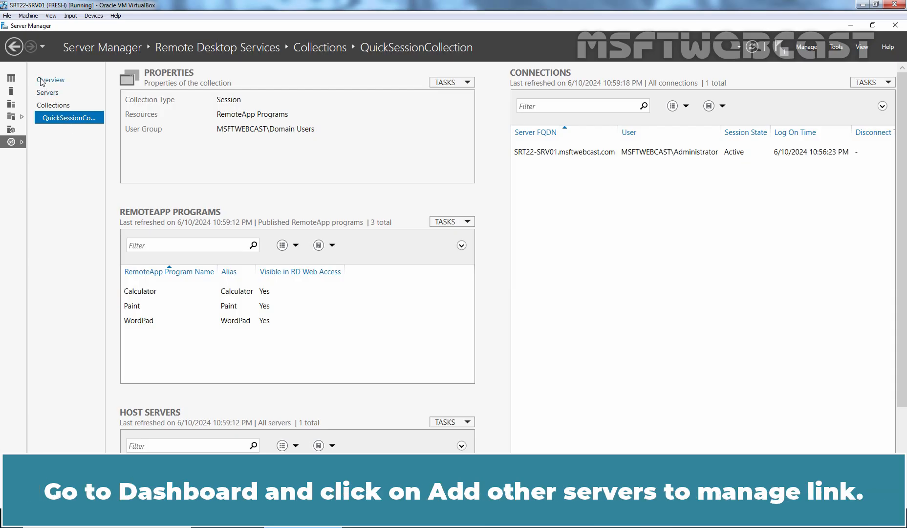
From the Dashboard, add domain controller SRT22-DC01 to the managed servers
click(11, 79)
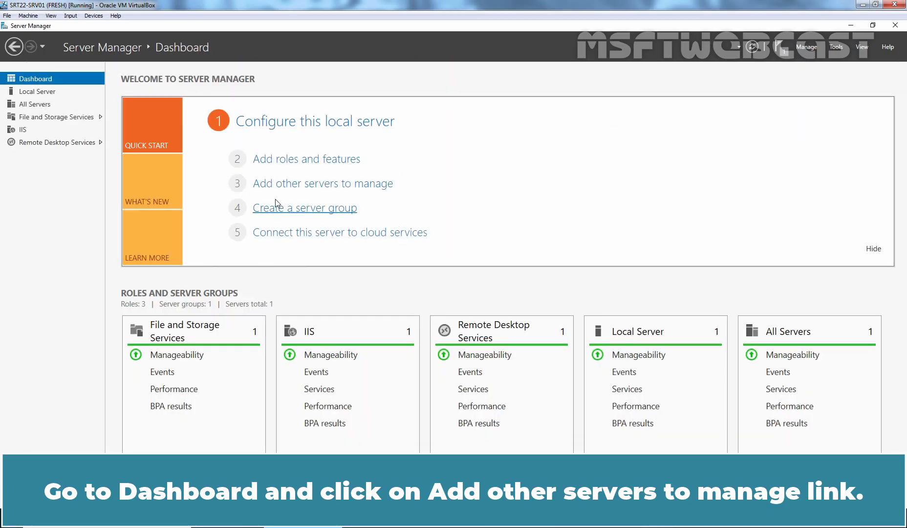
click(334, 189)
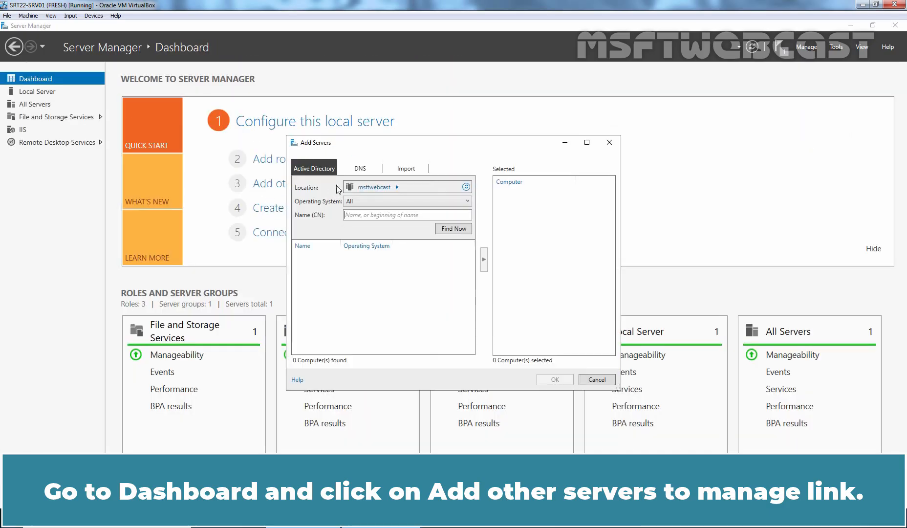
click(453, 229)
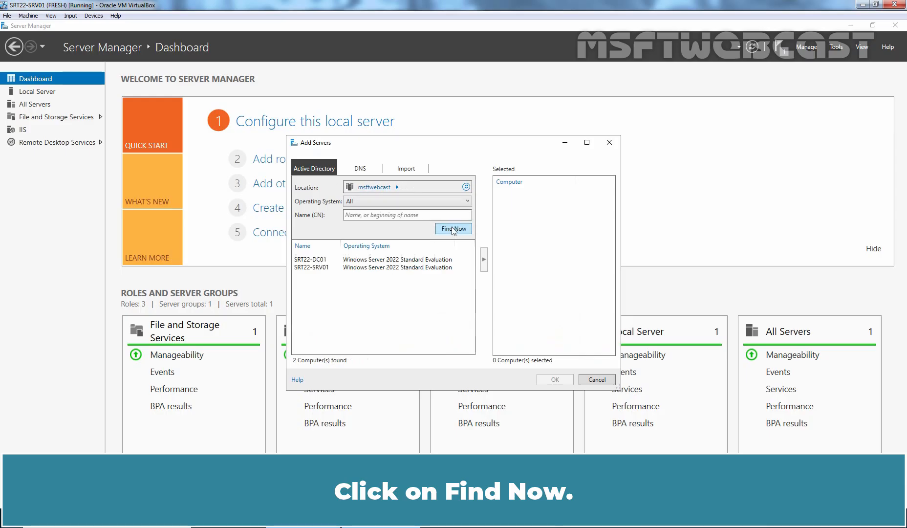
click(322, 259)
click(483, 261)
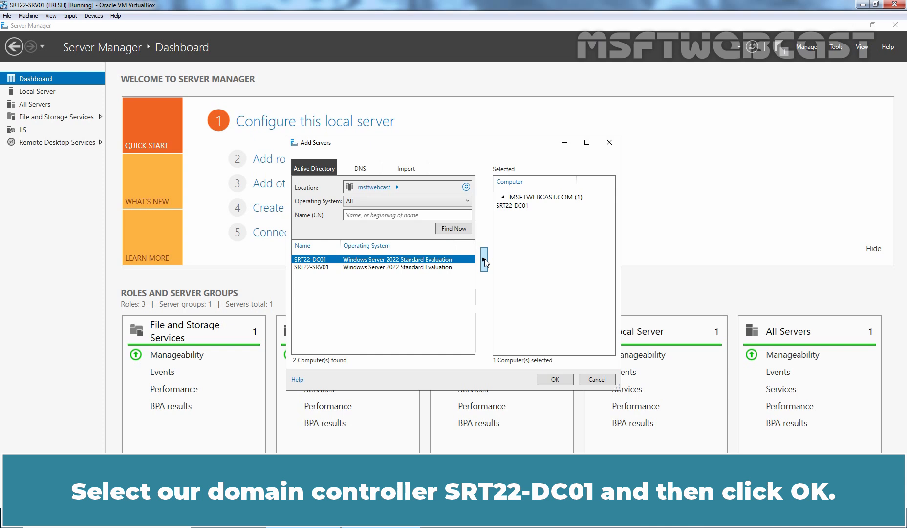
click(556, 380)
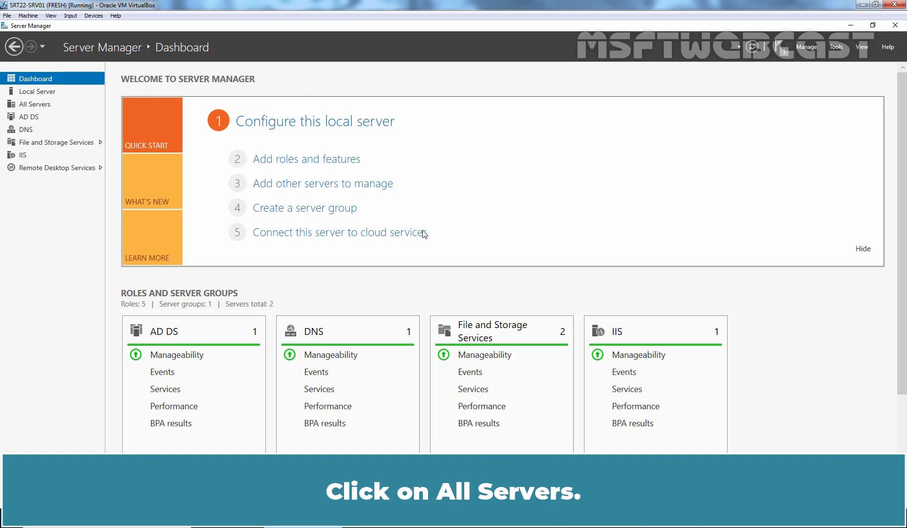
In the Remote Desktop Services overview, start adding an RD Licensing server to the deployment
click(37, 105)
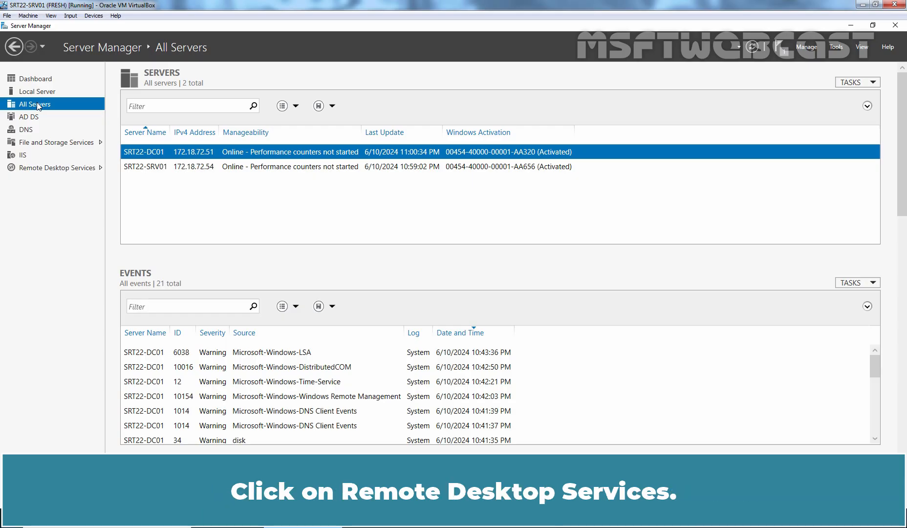
click(49, 170)
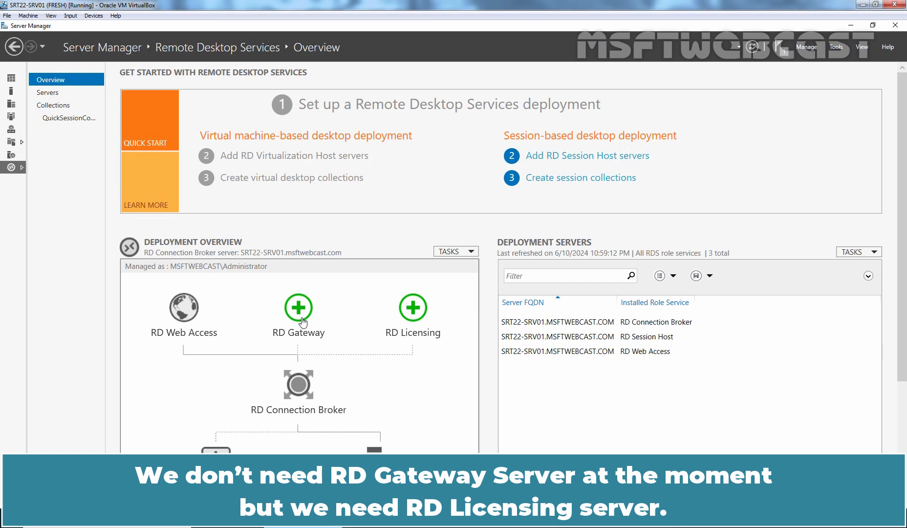
click(414, 308)
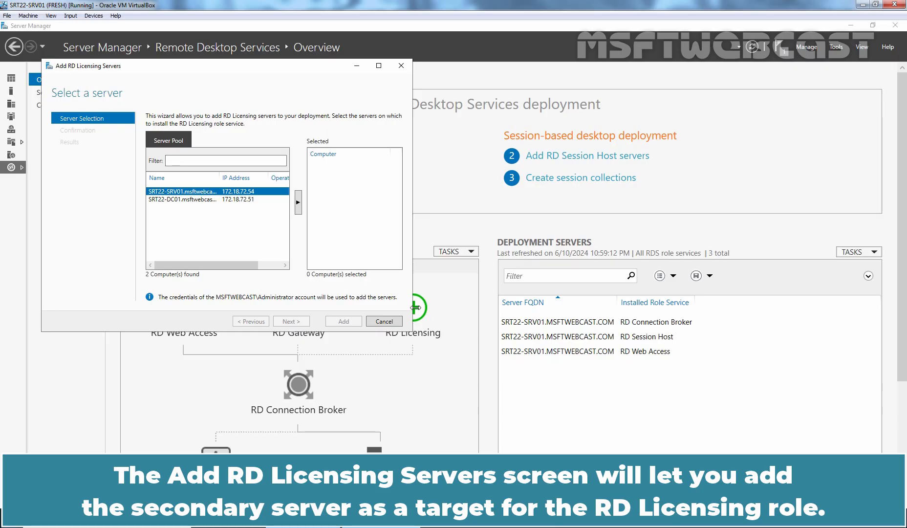
Install the RD Licensing role on SRT22-DC01 and select its new deployment server entry
click(183, 200)
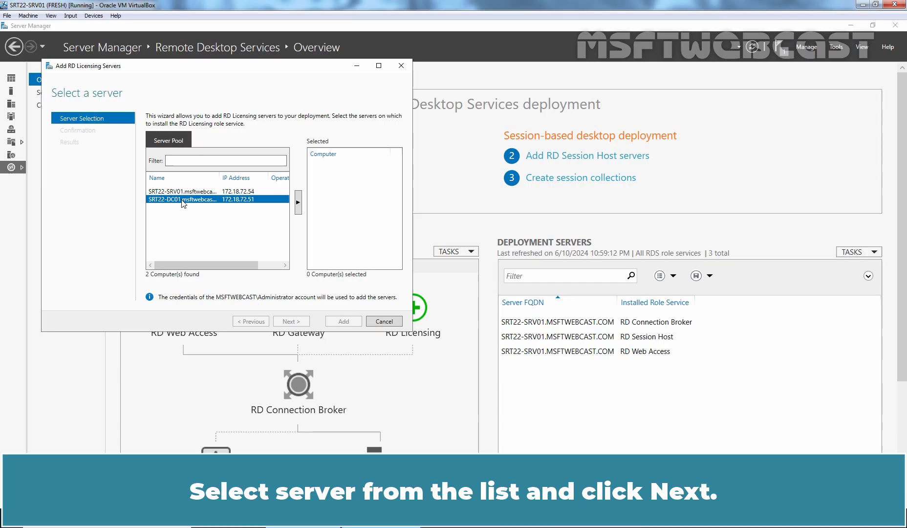
click(298, 202)
click(289, 321)
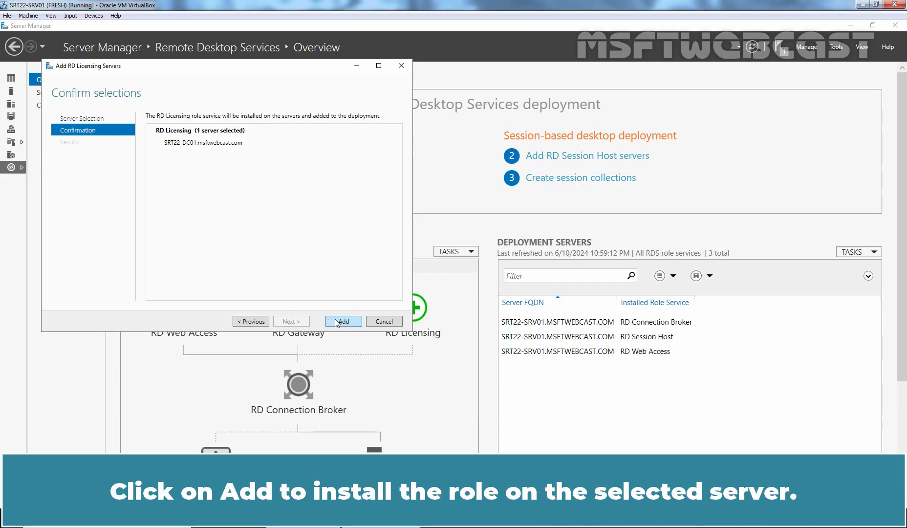
click(344, 322)
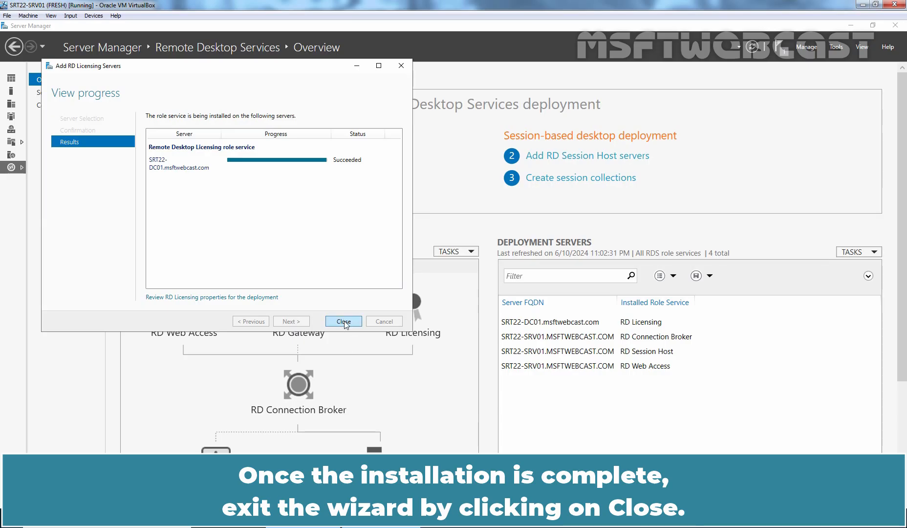
click(344, 321)
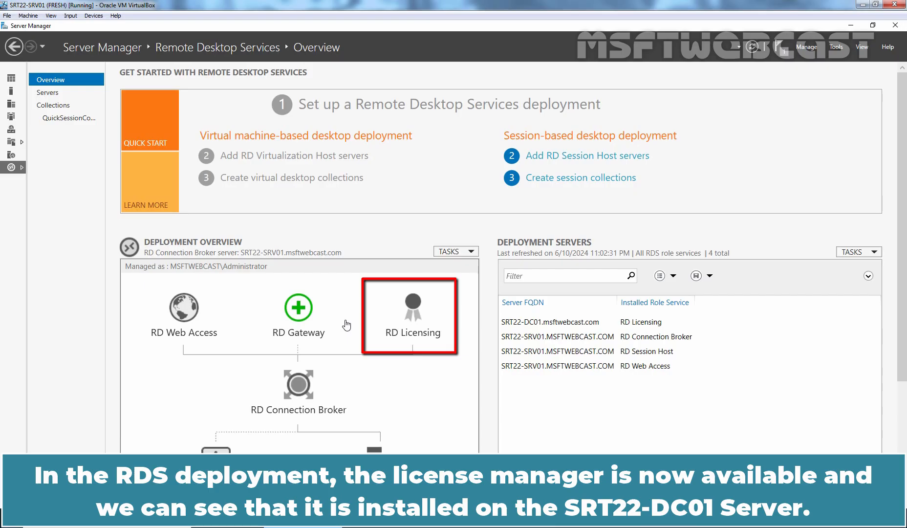
click(584, 322)
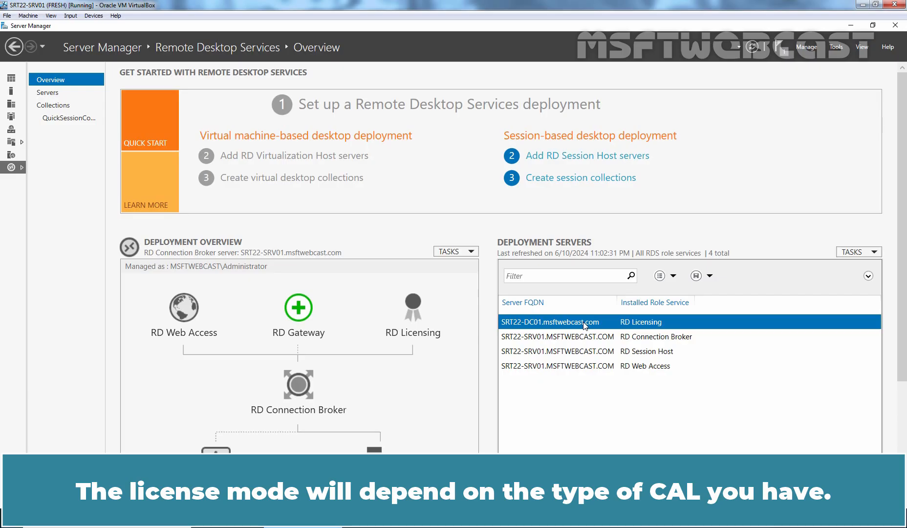
Set the deployment's RD Licensing mode to Per User with SRT22-DC01 as license server
click(470, 251)
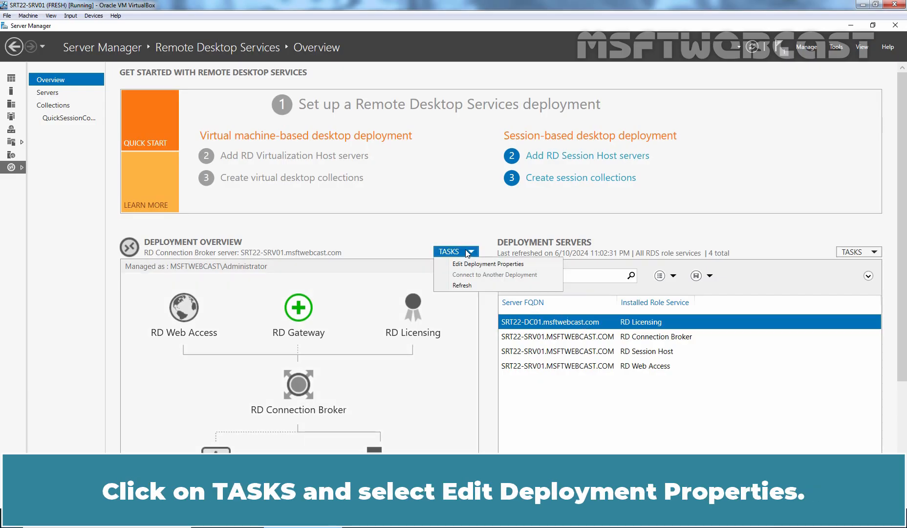
click(511, 264)
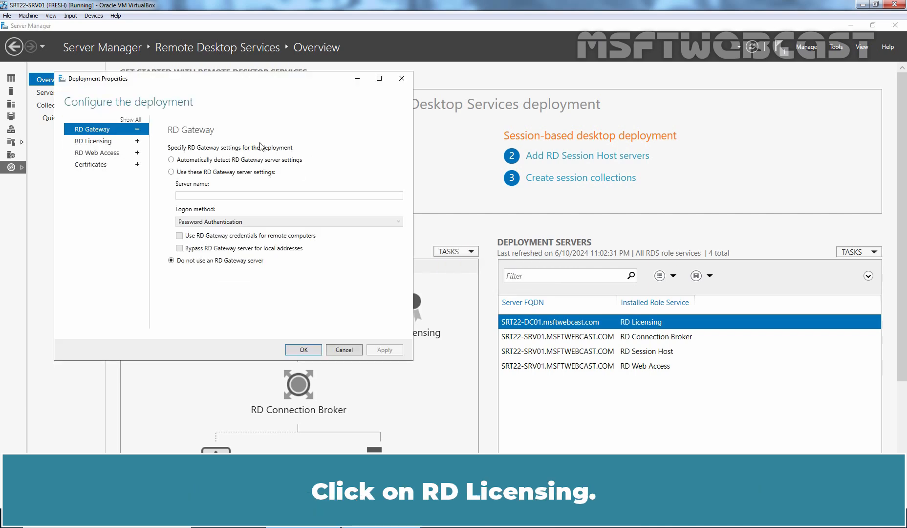
click(93, 144)
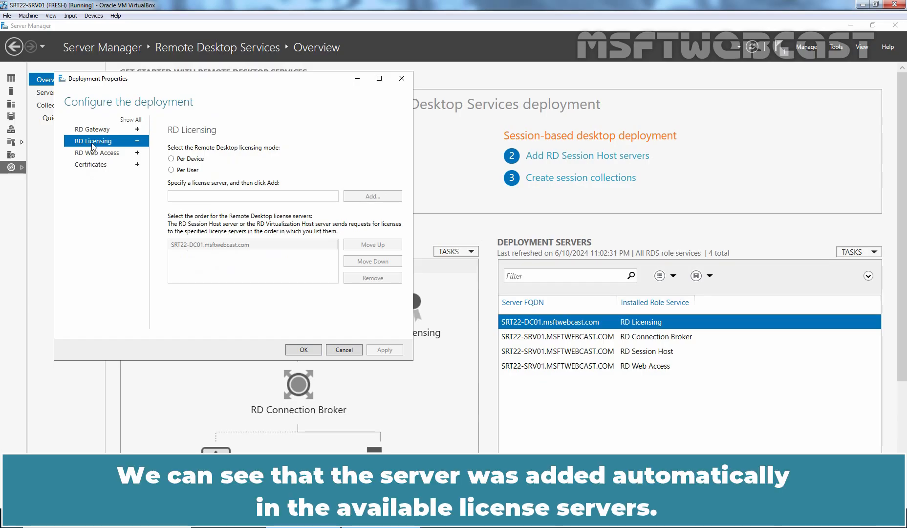
click(190, 169)
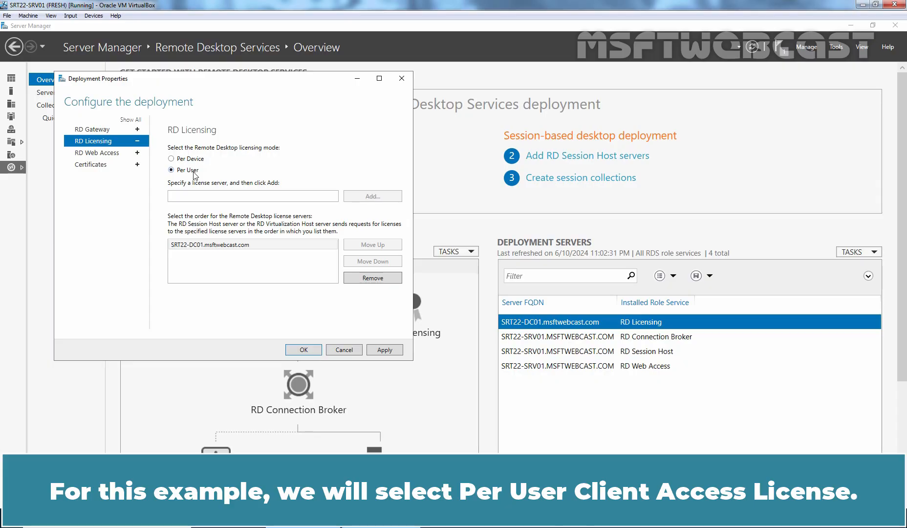
click(386, 349)
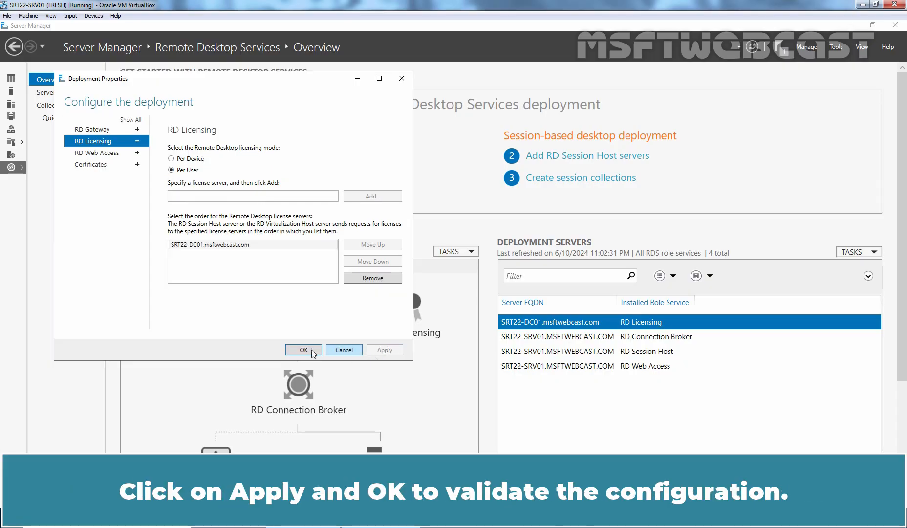
click(304, 350)
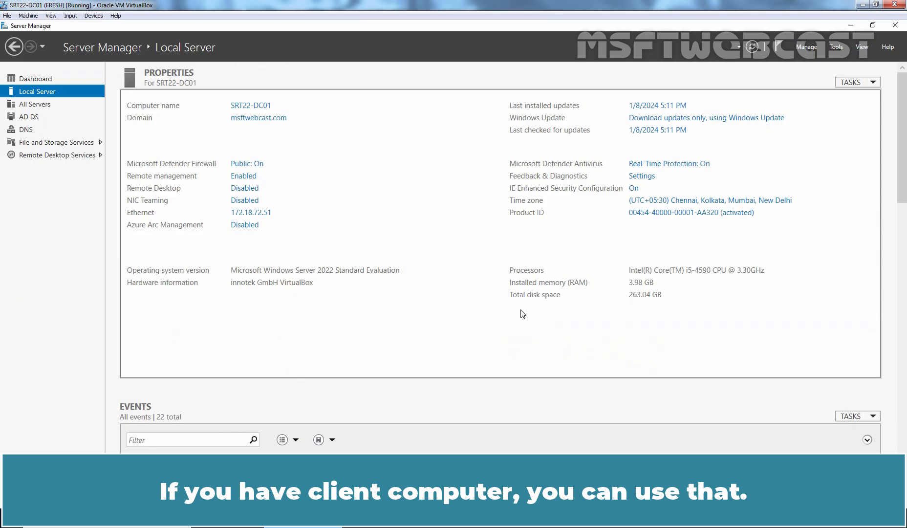
key(super+r)
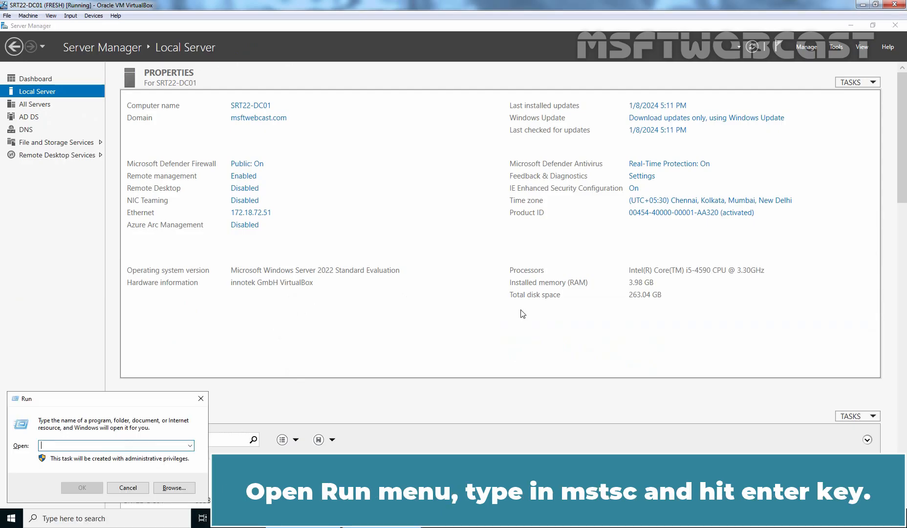
Launch Remote Desktop Connection (mstsc) and connect to srt22-srv01.msftwebcast.com
text(mstsc)
key(Return)
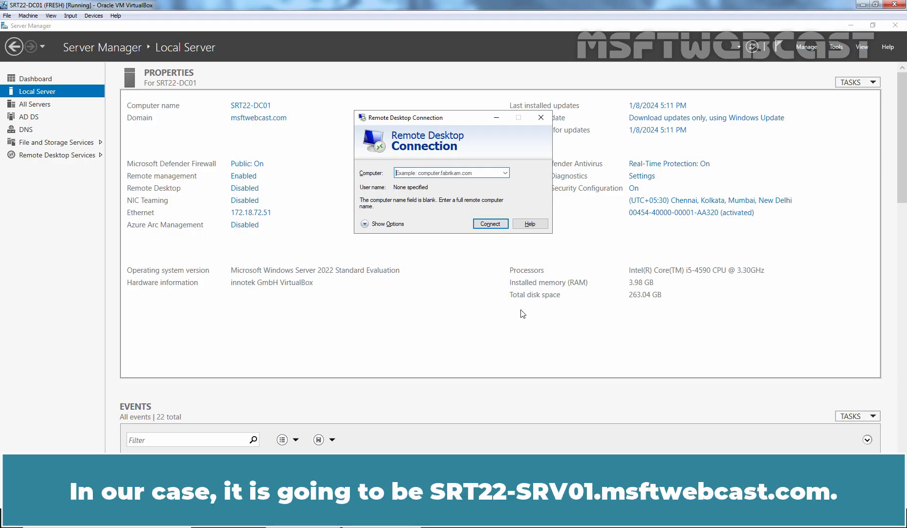
text(srt22)
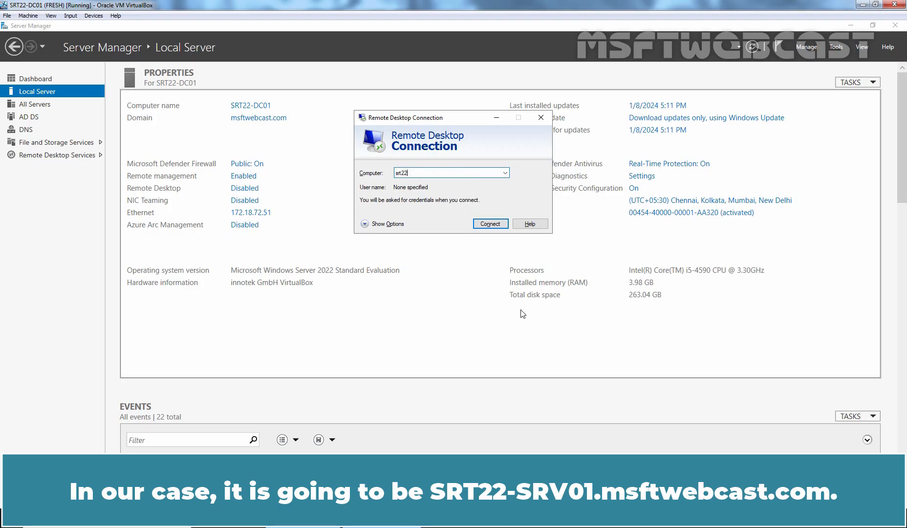
text(-srv01.msftwebcast.com)
click(488, 223)
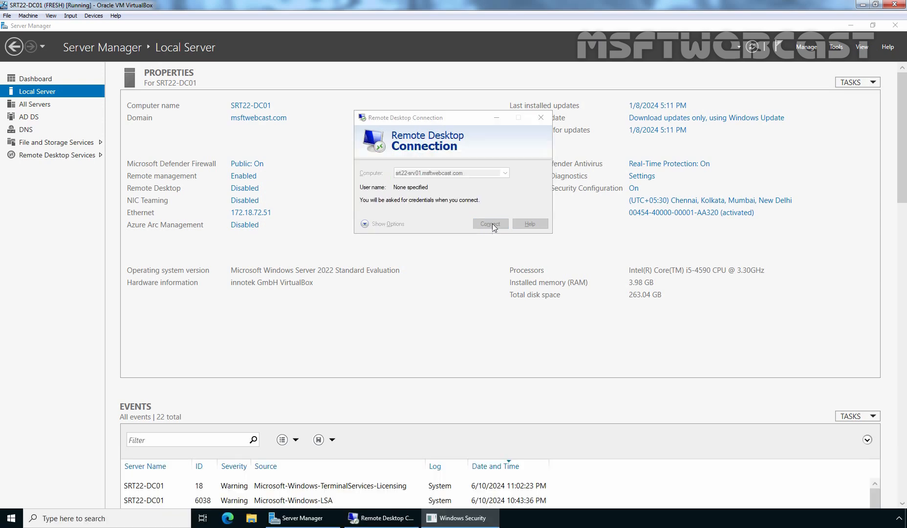
Use a different account, entering another domain user's sign-in name and password
click(378, 319)
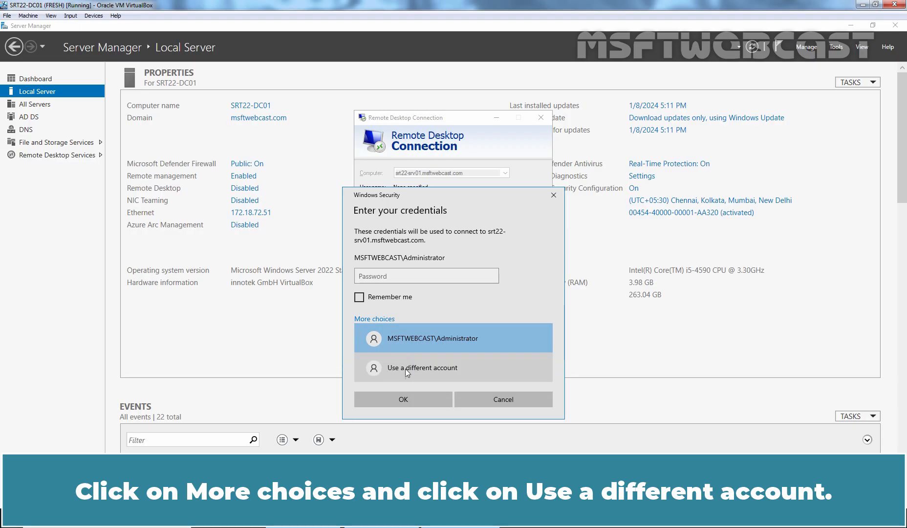
click(419, 369)
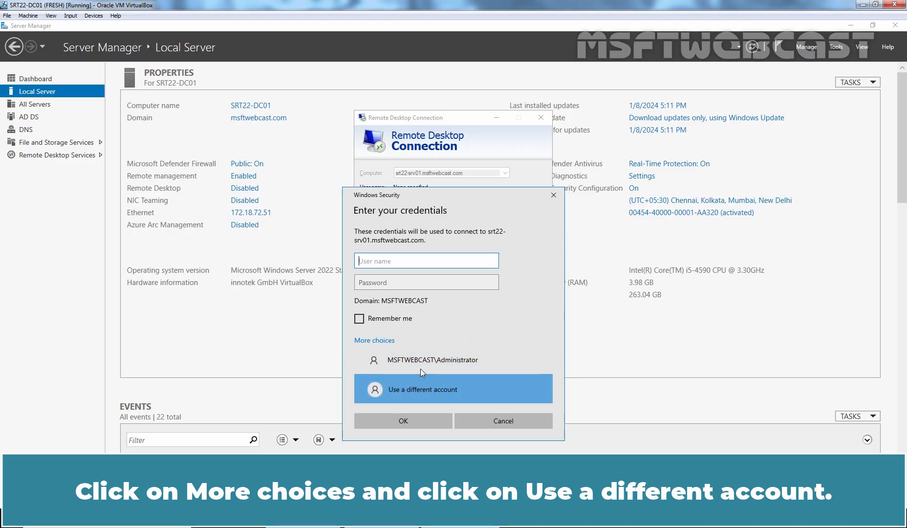
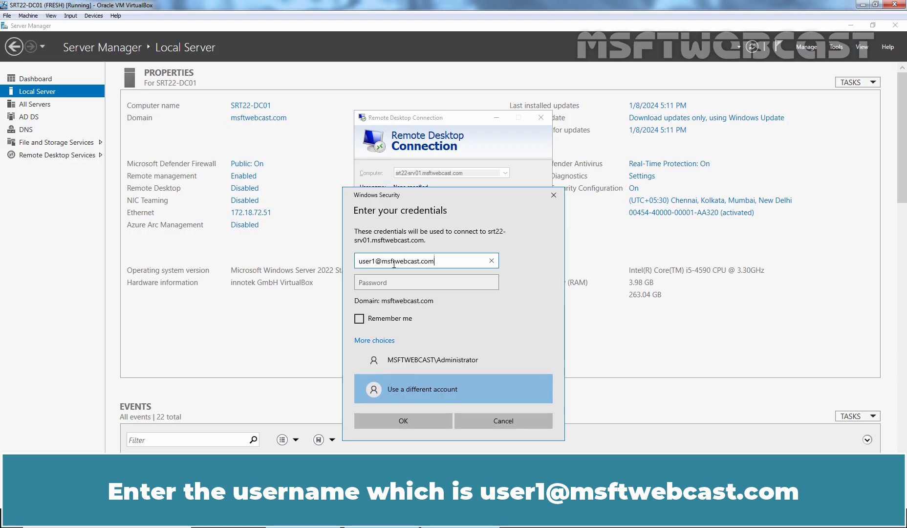
key(Tab)
text(•••••••••)
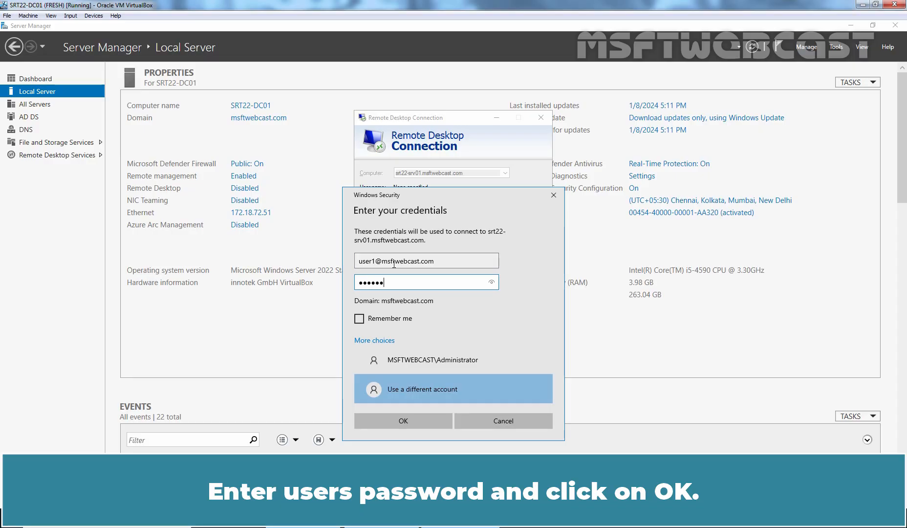
Connect to the remote session and launch a Command Prompt there via Run (cmd)
click(403, 422)
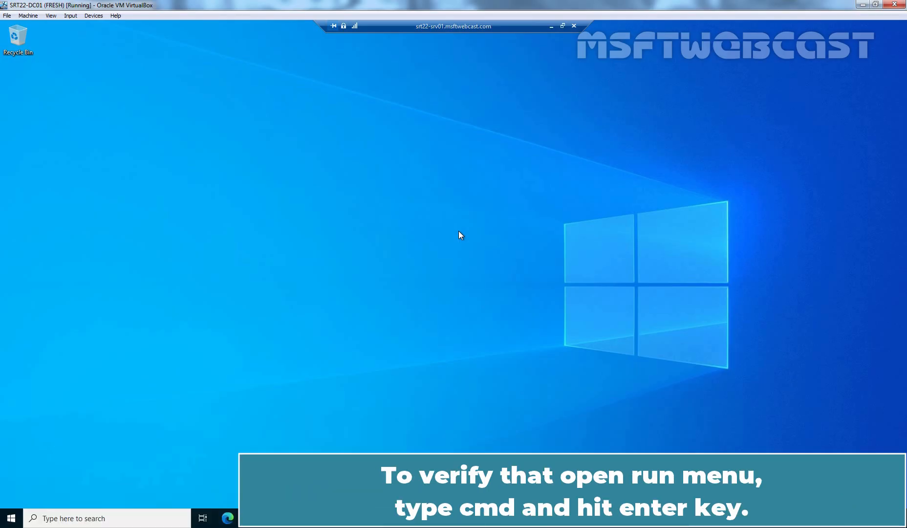
key(super+r)
text(cmd)
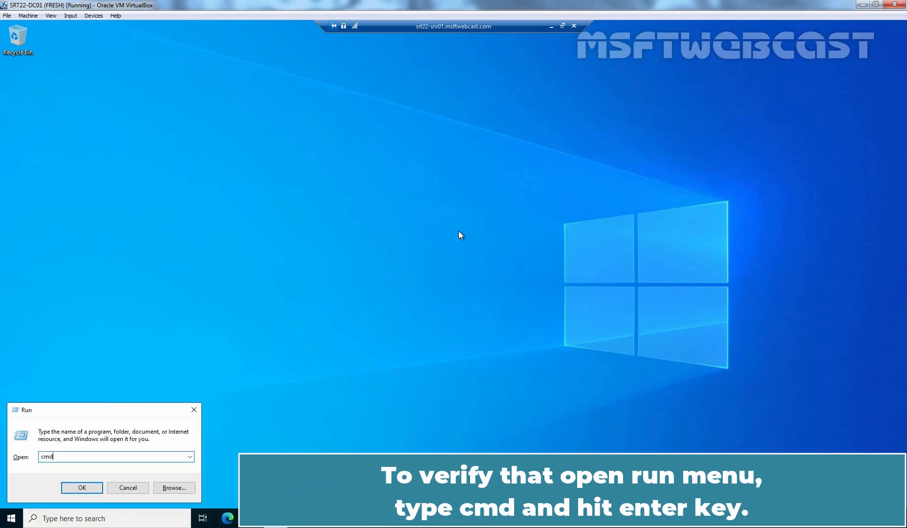
key(Return)
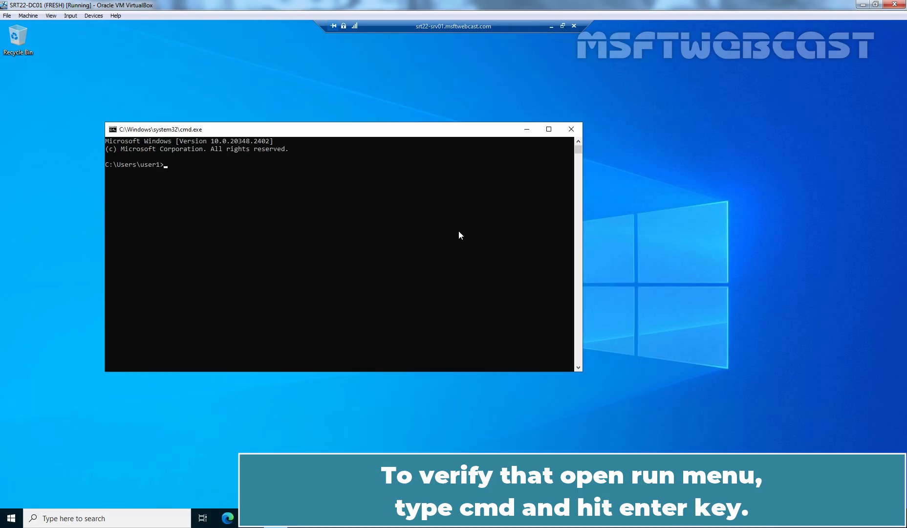
Run hostname and netstat -n to confirm SRT22-SRV01 and the established port 3389 connection
text(hostname)
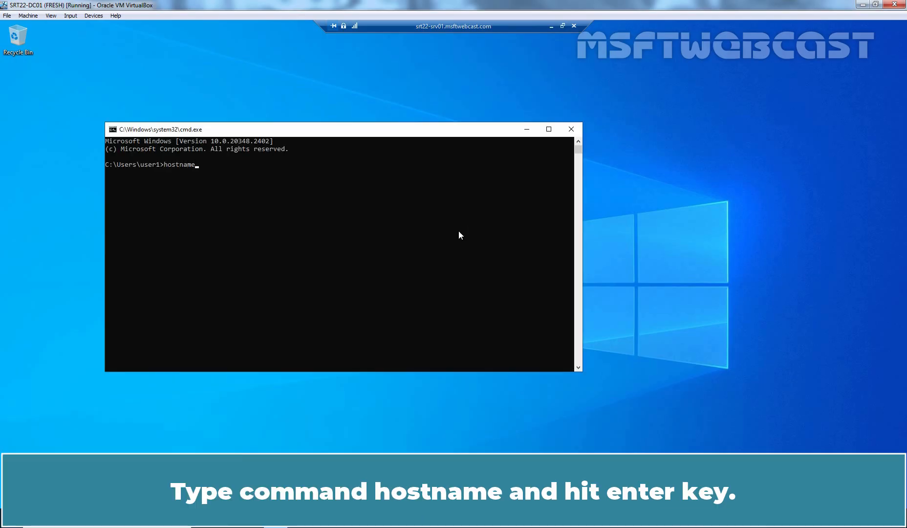
key(Return)
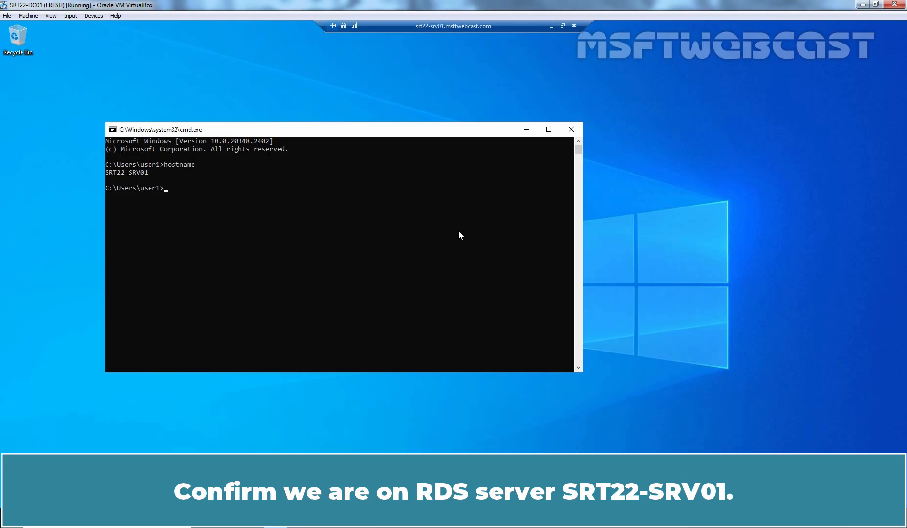
text(net)
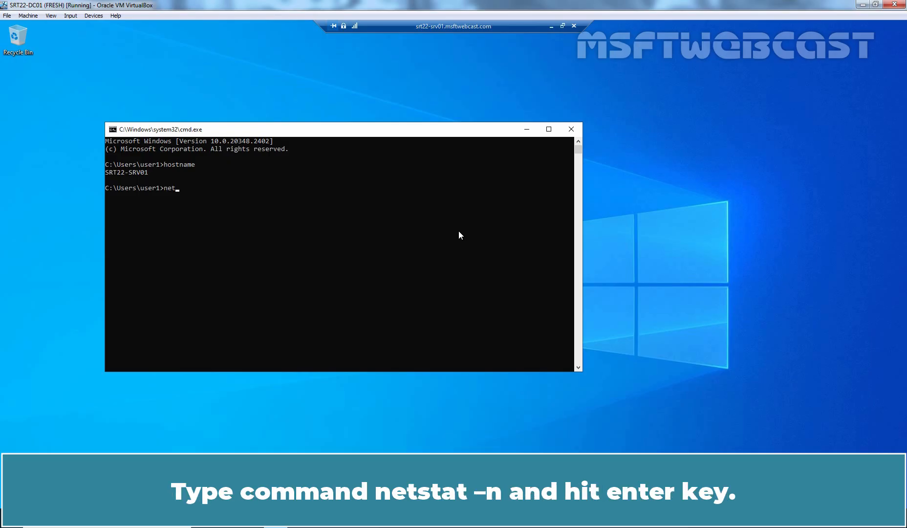
text(stat -n)
key(Return)
scroll(459, 235, up, 1)
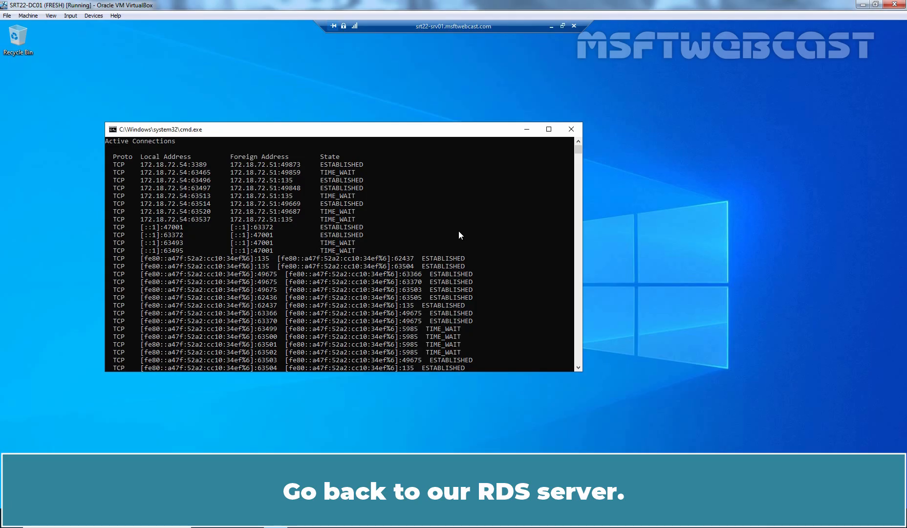
On SRV01, view Task Manager's Users tab showing Administrator and user1 signed in
key(alt+Tab)
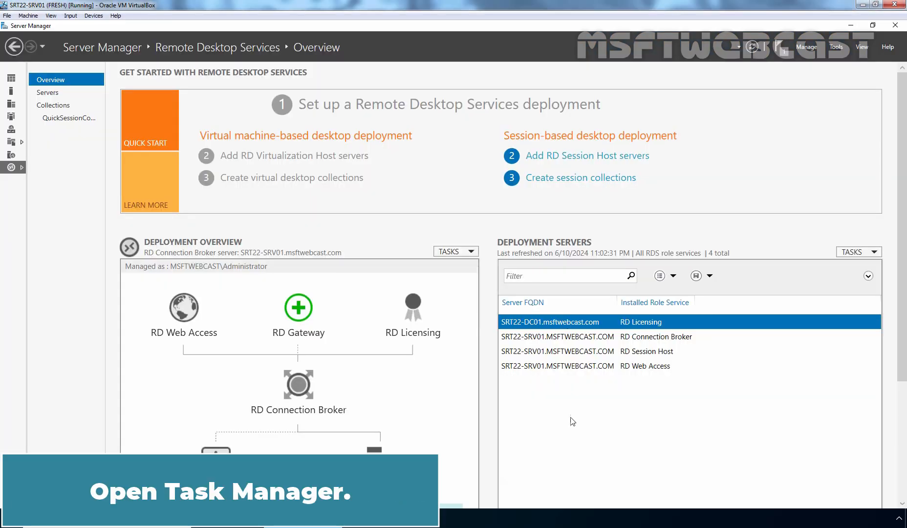
right_click(477, 513)
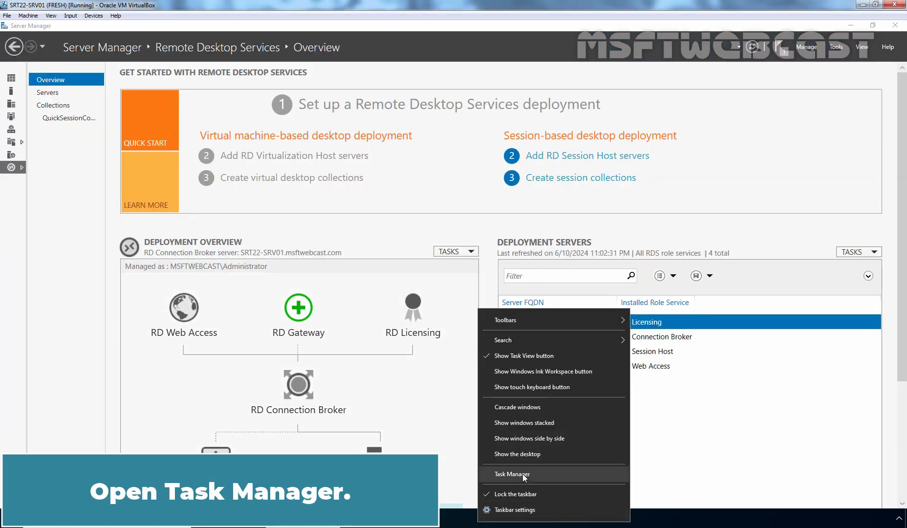
click(512, 473)
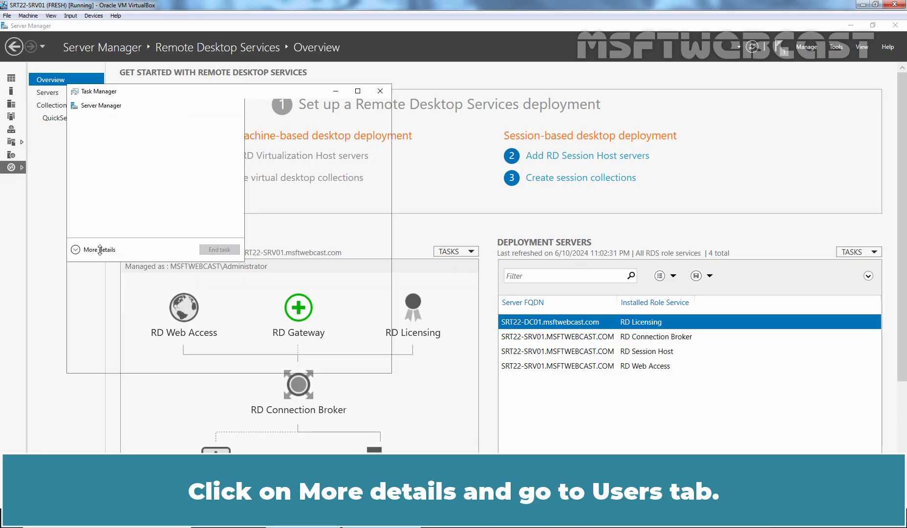
click(100, 249)
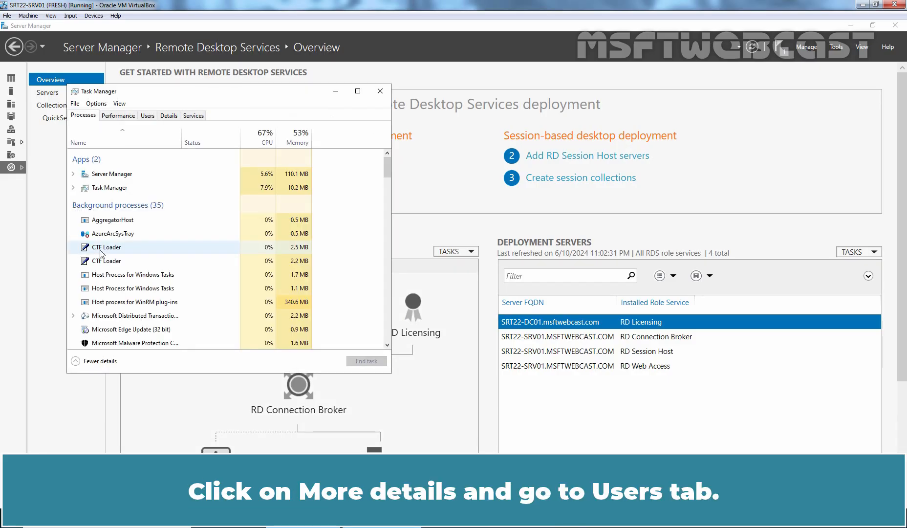
click(148, 116)
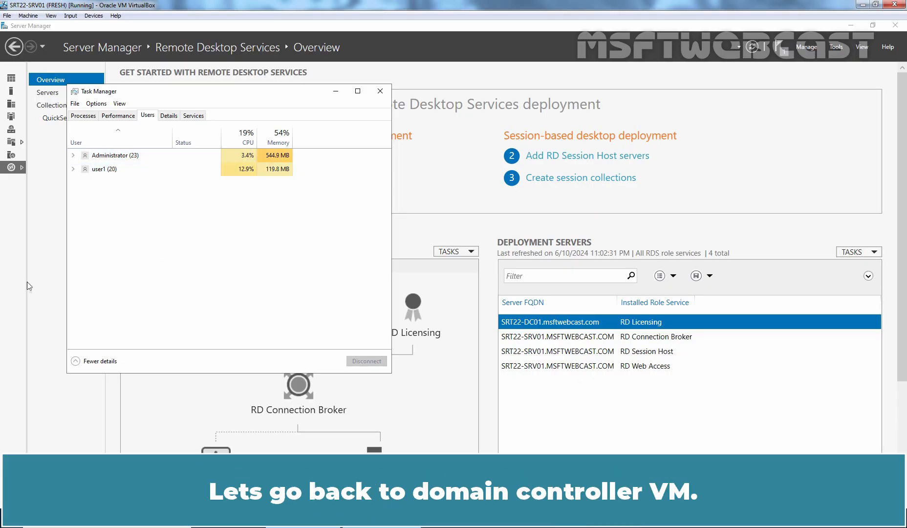
Back on DC01, run logoff to sign user1 out of the remote session
click(1, 285)
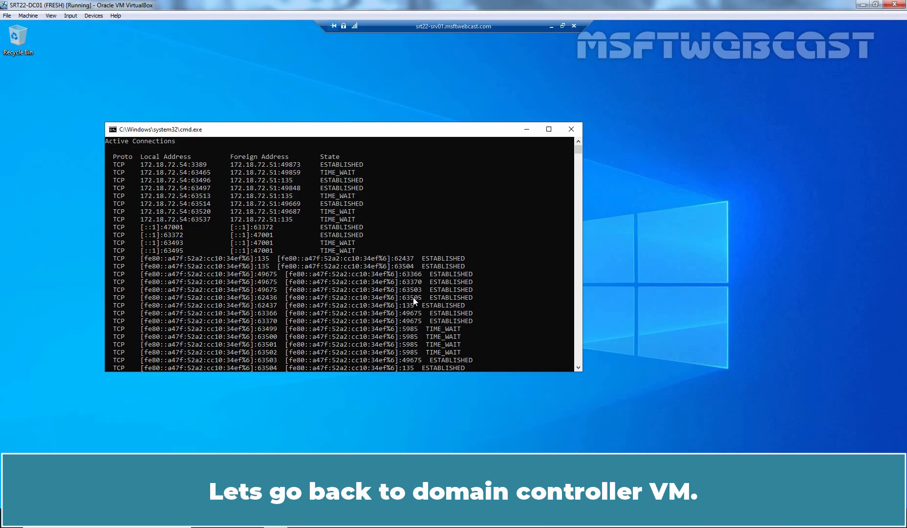
key(Return)
key(Return)
key(Return)
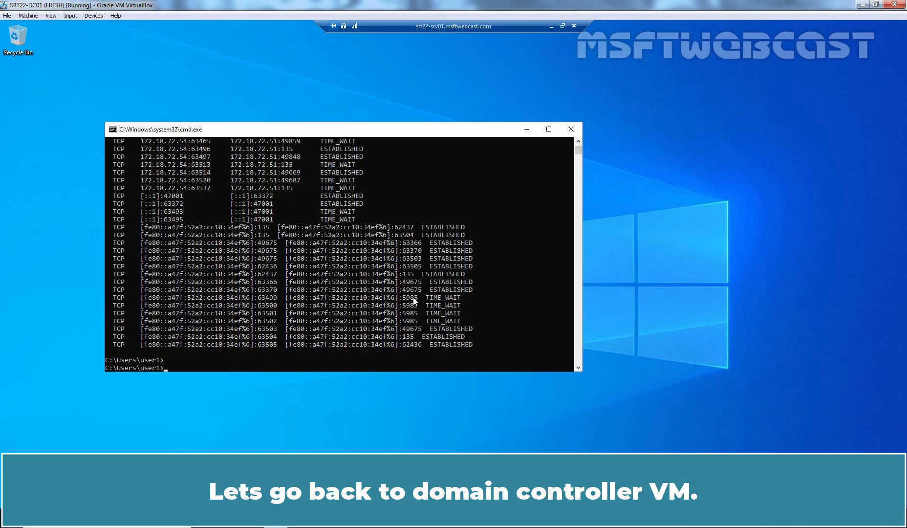
text(logoff)
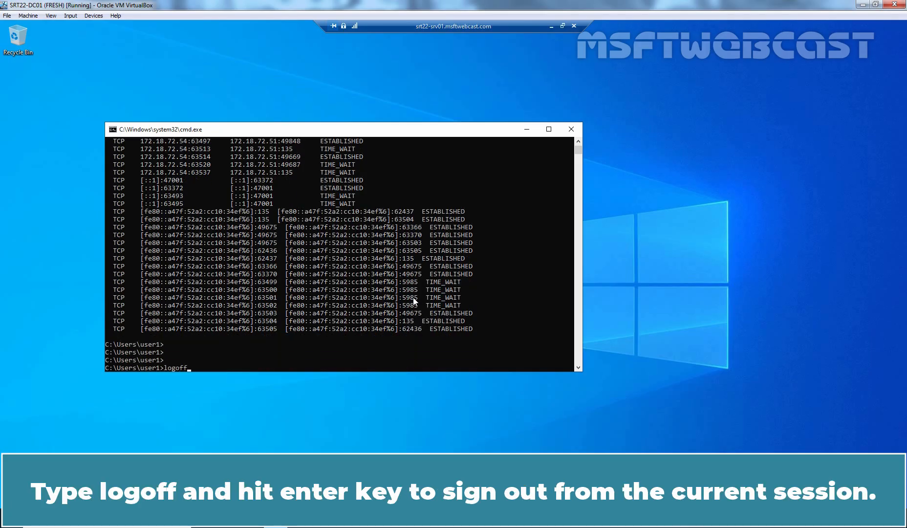
key(Return)
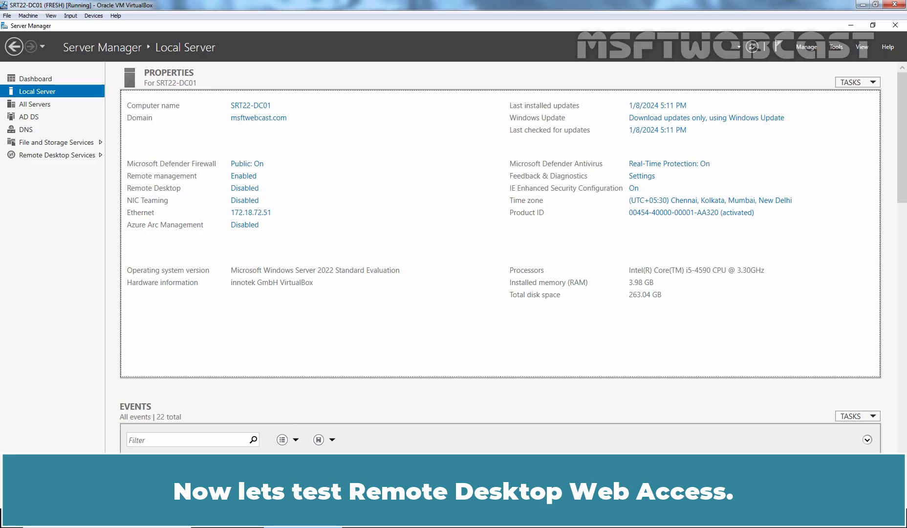
click(228, 517)
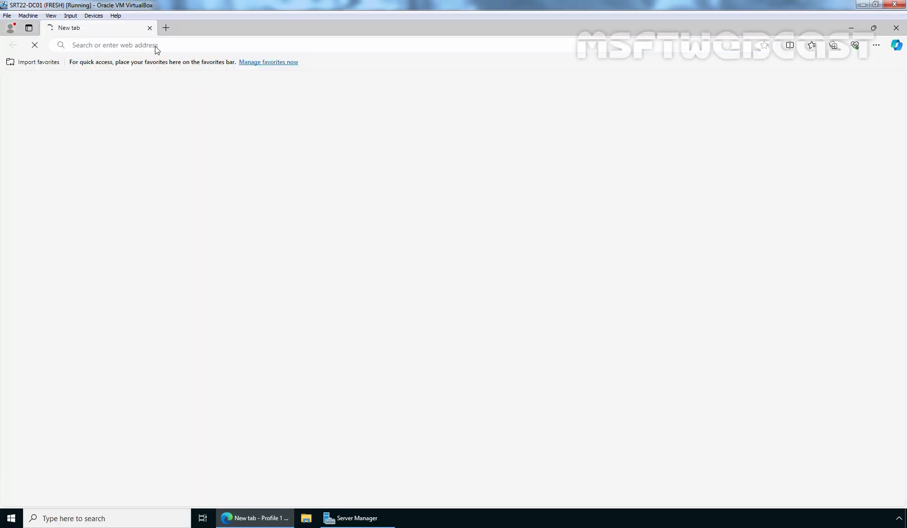
click(156, 45)
text(https)
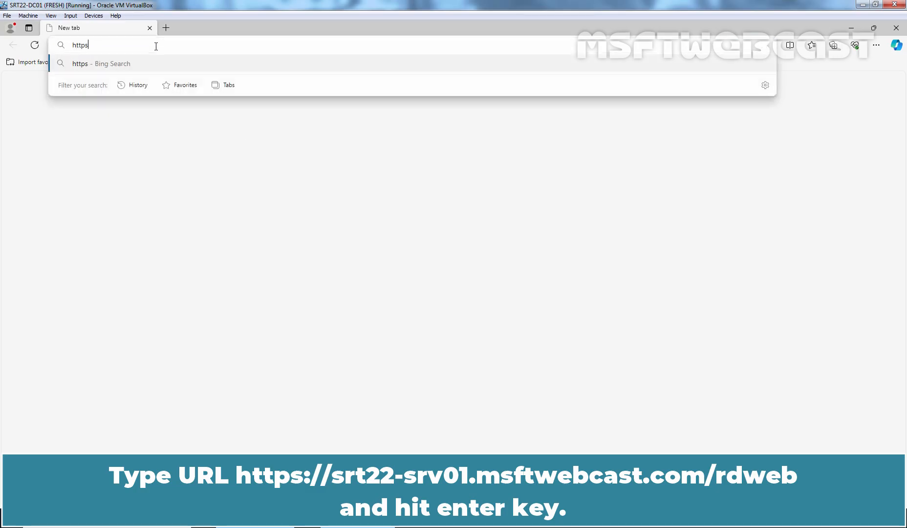
text(://sr)
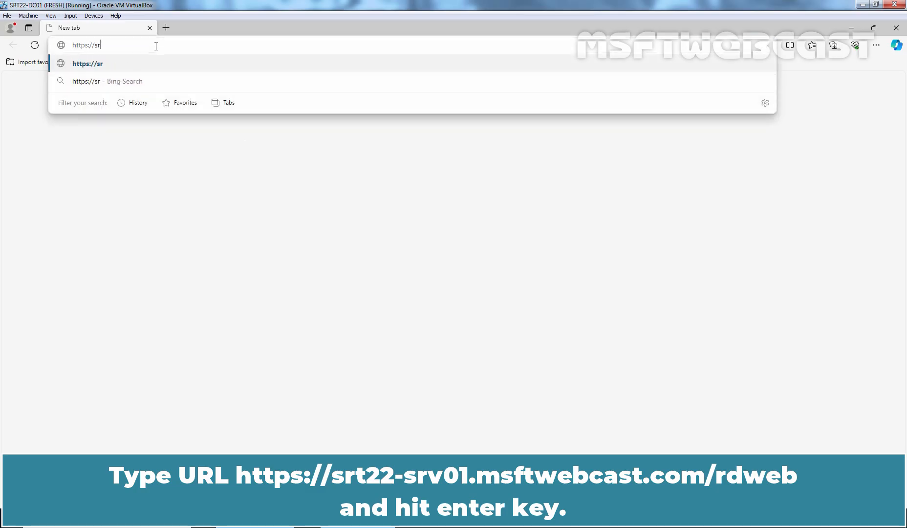
text(t22-srv)
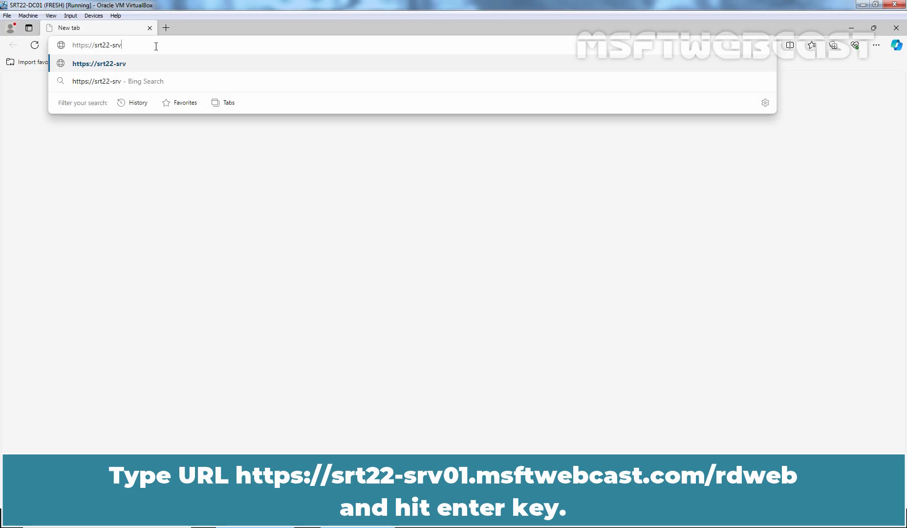
text(01.msftw)
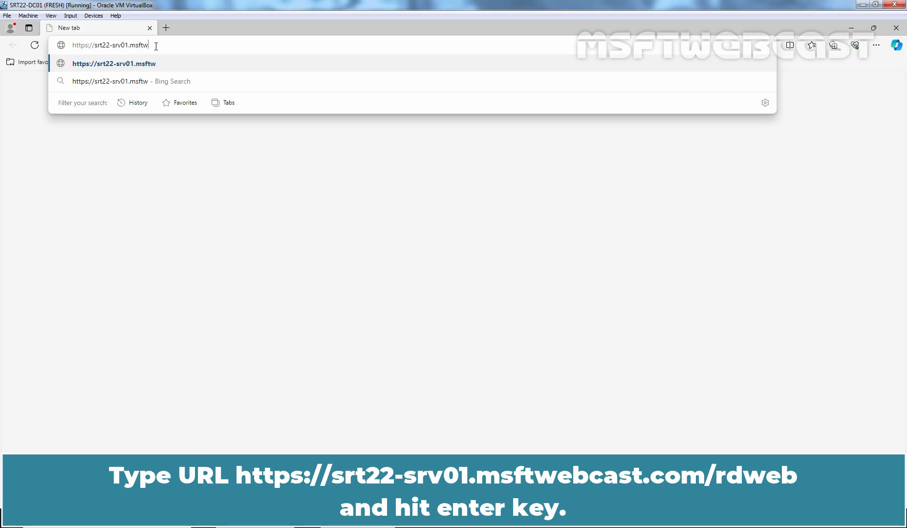
text(ebcast.com)
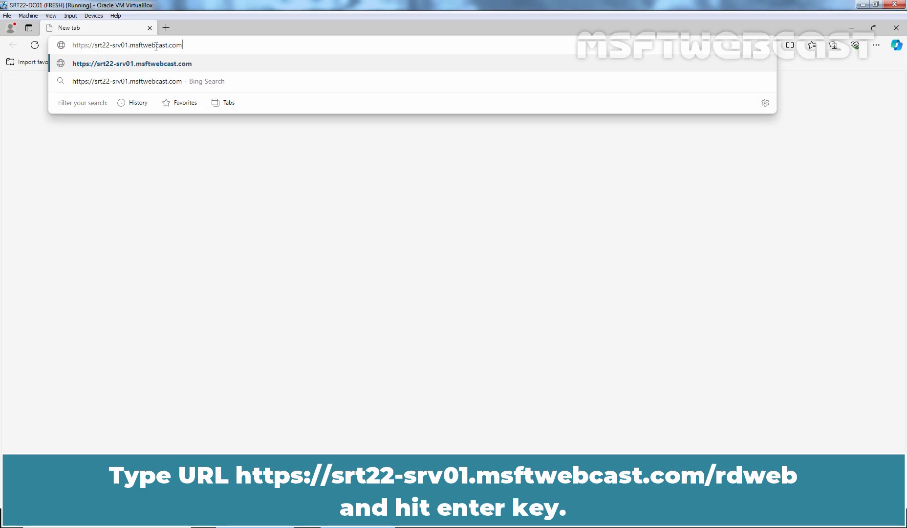
text(/rdweb)
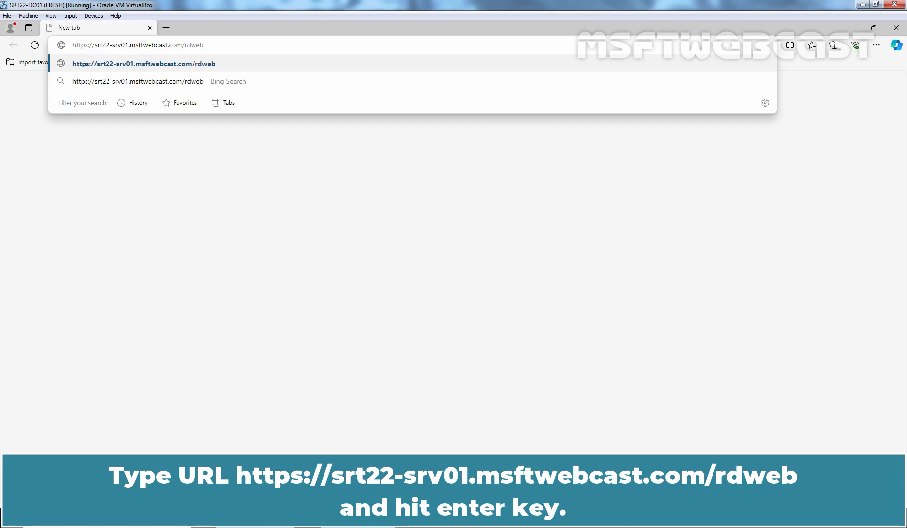
key(Return)
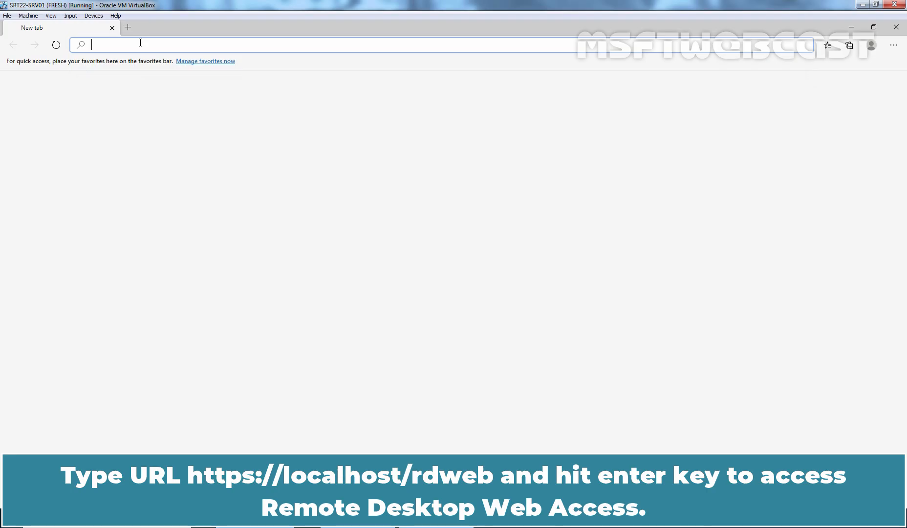
text(https://)
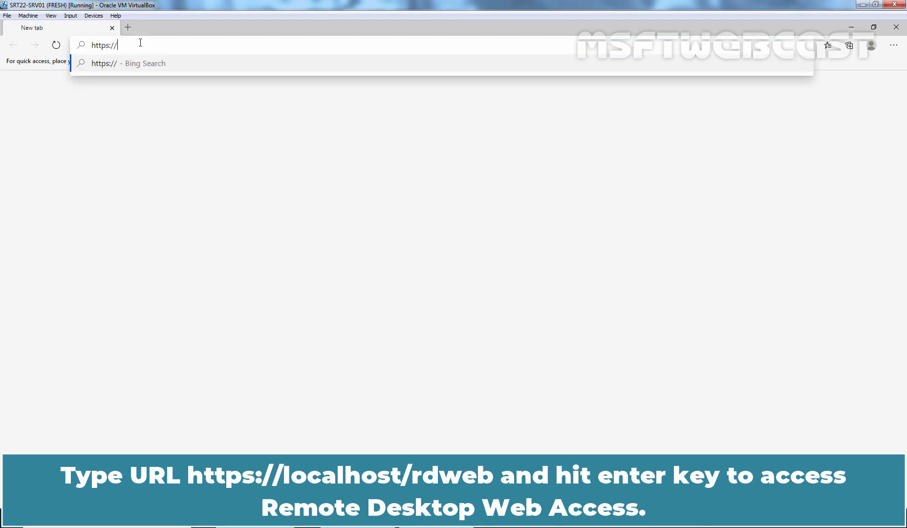
text(localhost)
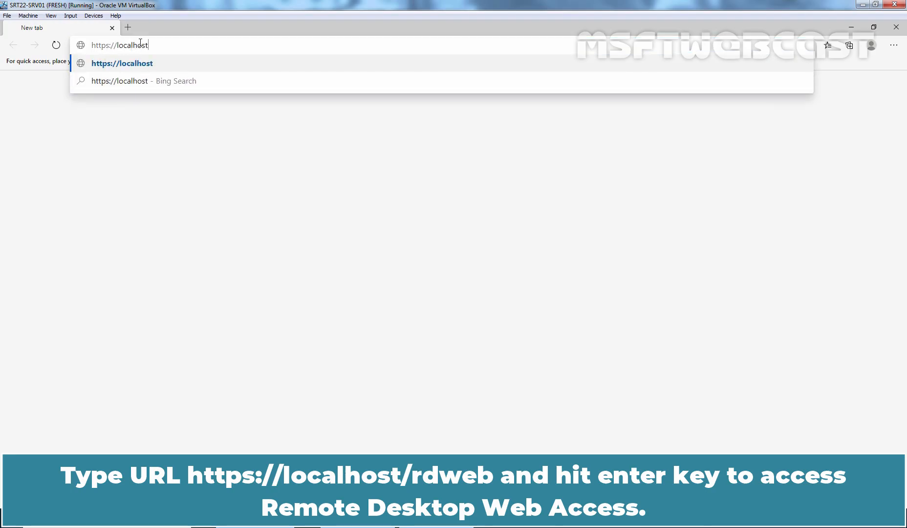
text(/rdweb)
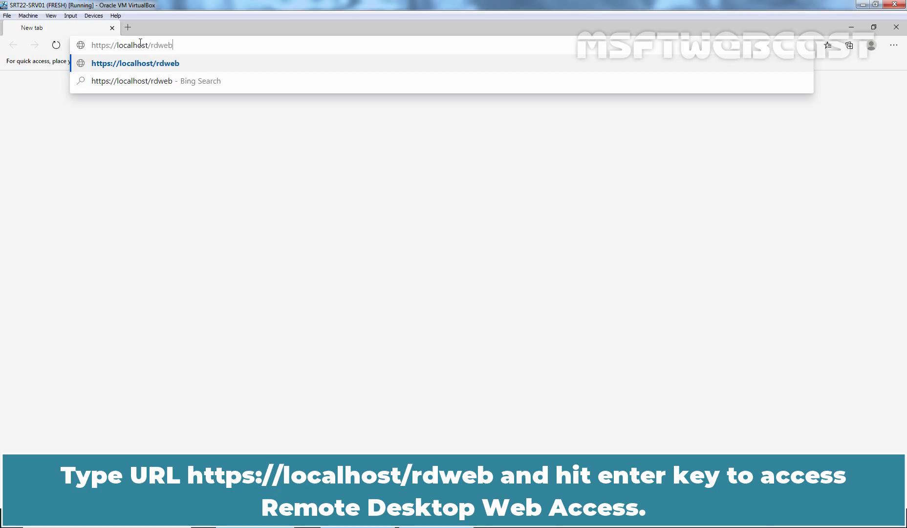
key(Return)
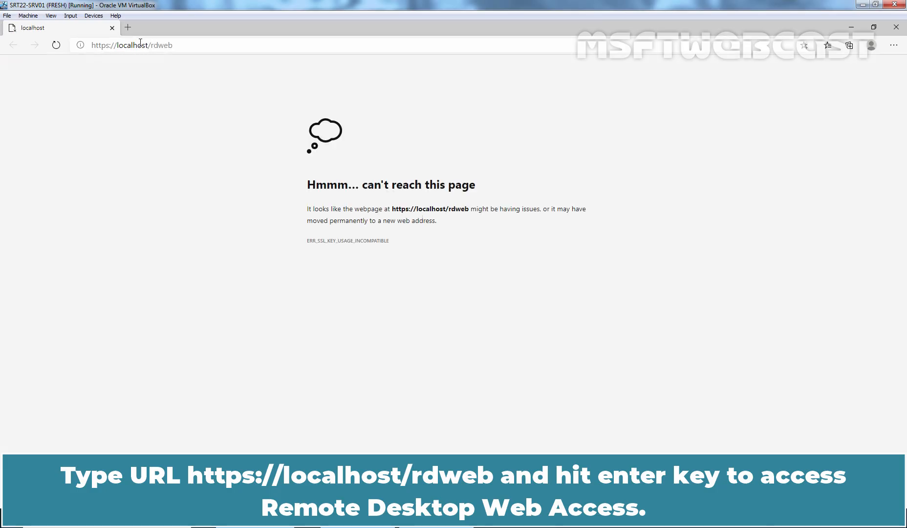